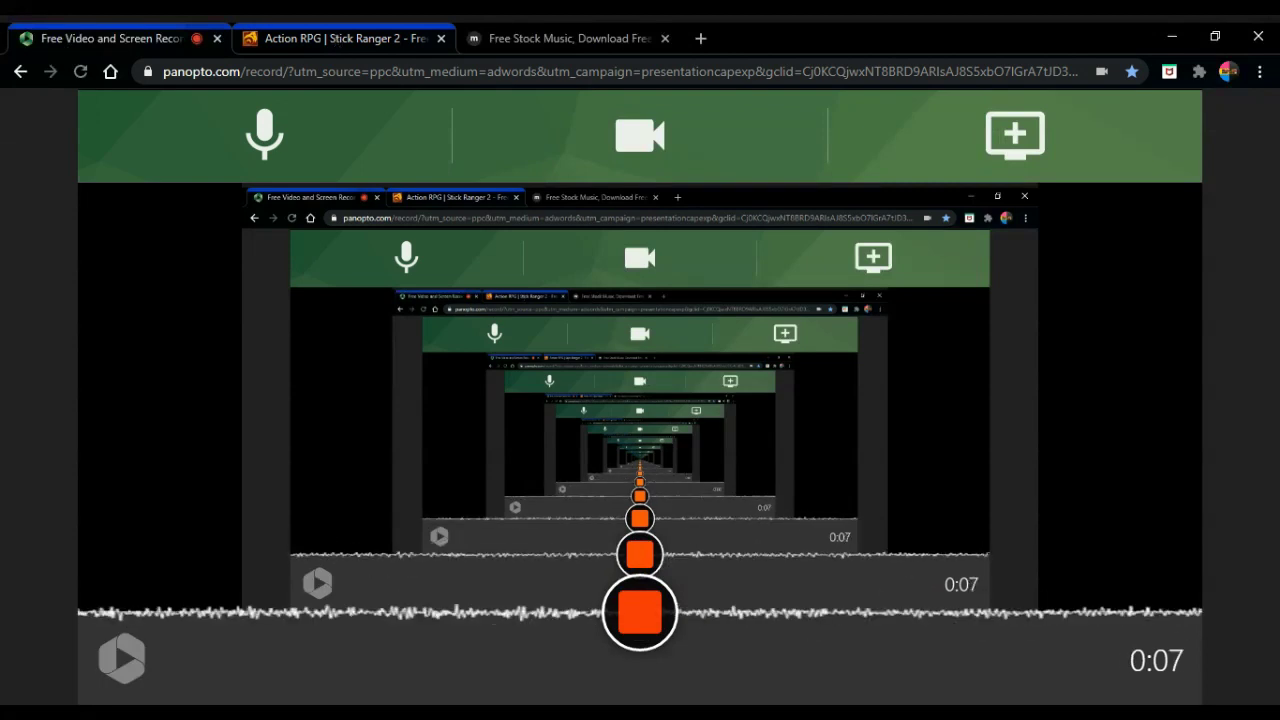
Start the Deep Urban track on Mixkit and bring Stick Ranger 2's title screen back into view
{"action": "left_click", "coordinate": [340, 38]}
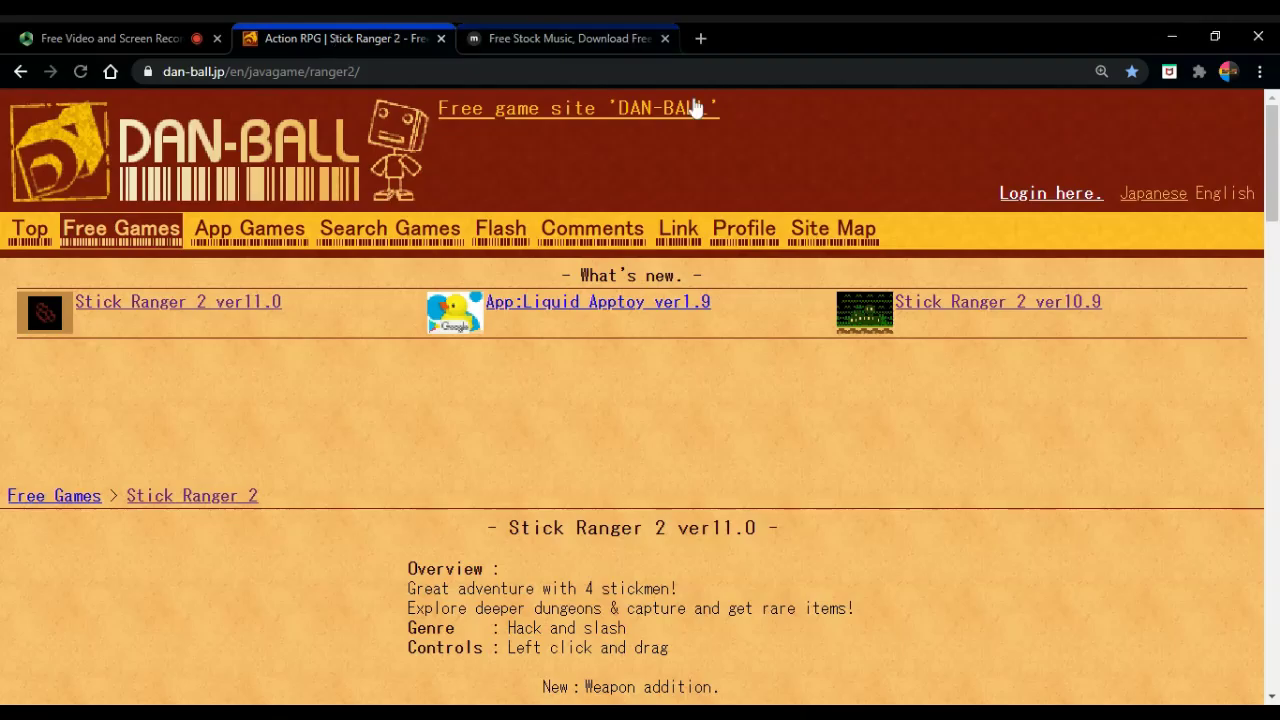
{"action": "left_click_drag", "start_coordinate": [1270, 160], "coordinate": [1270, 278]}
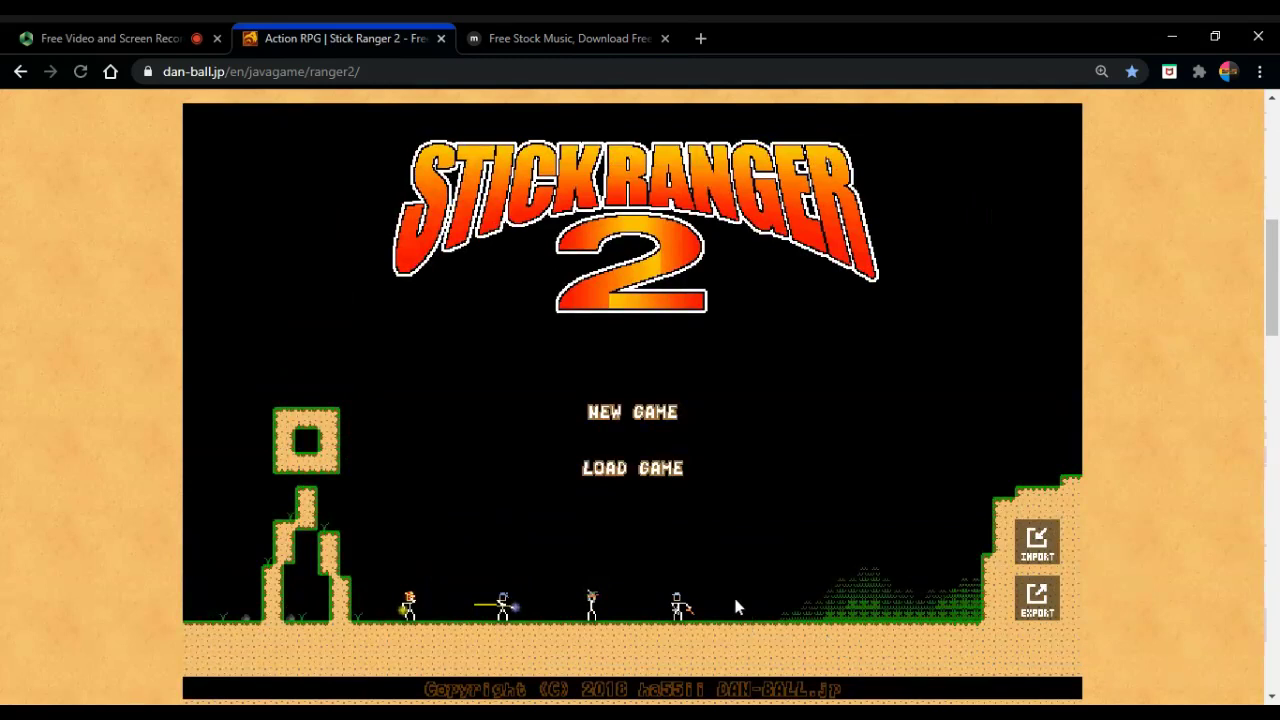
{"action": "left_click", "coordinate": [568, 39]}
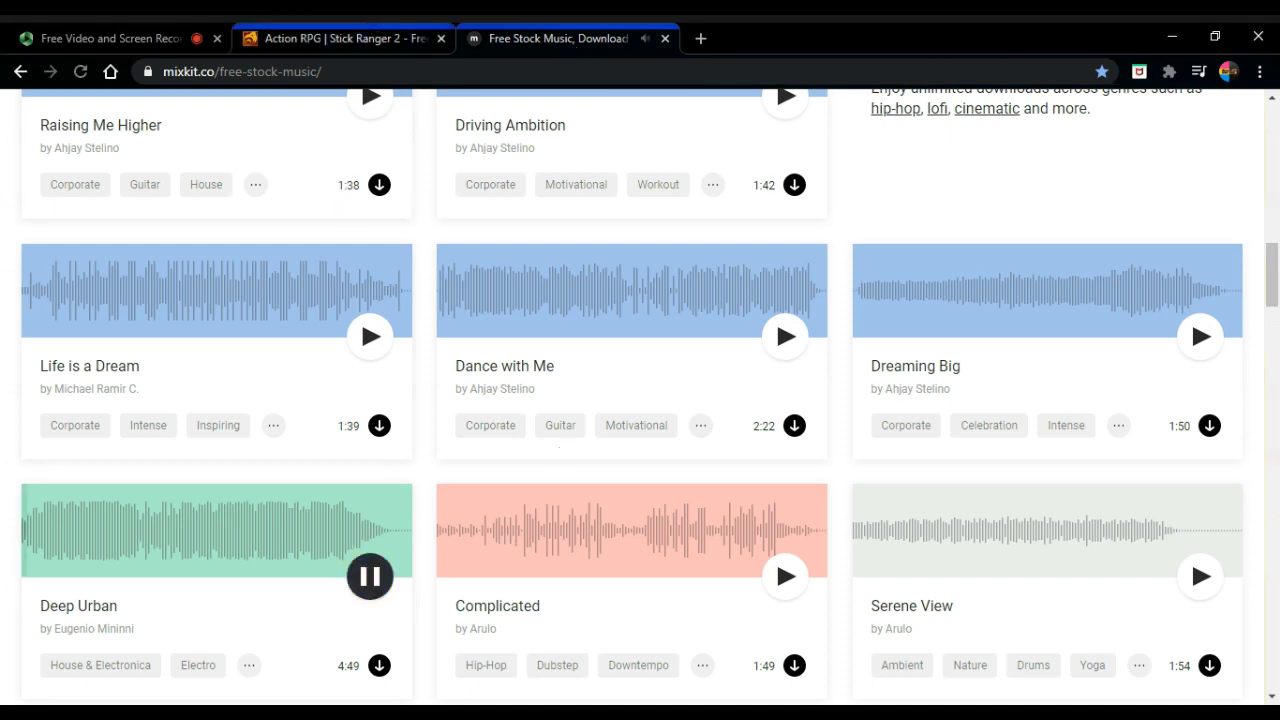
{"action": "left_click", "coordinate": [362, 38]}
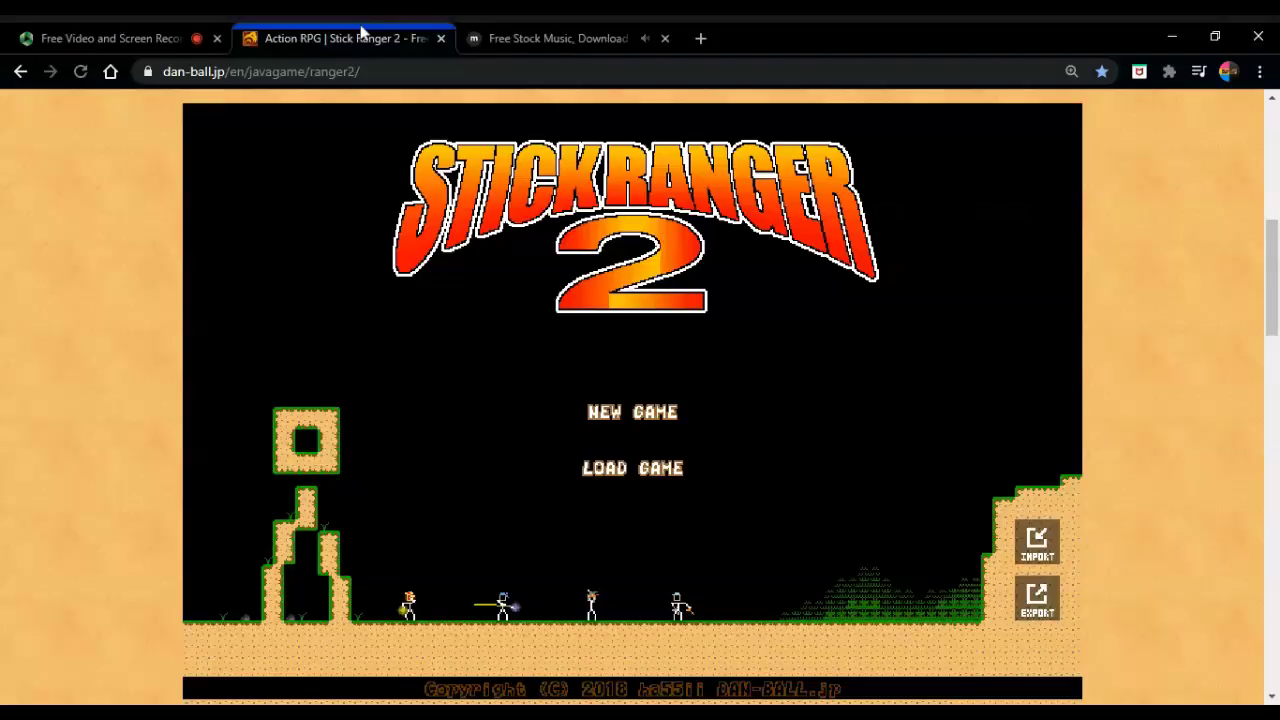
Load player 4's saved game and take the party from the Village into Central cavity
{"action": "left_click", "coordinate": [634, 474]}
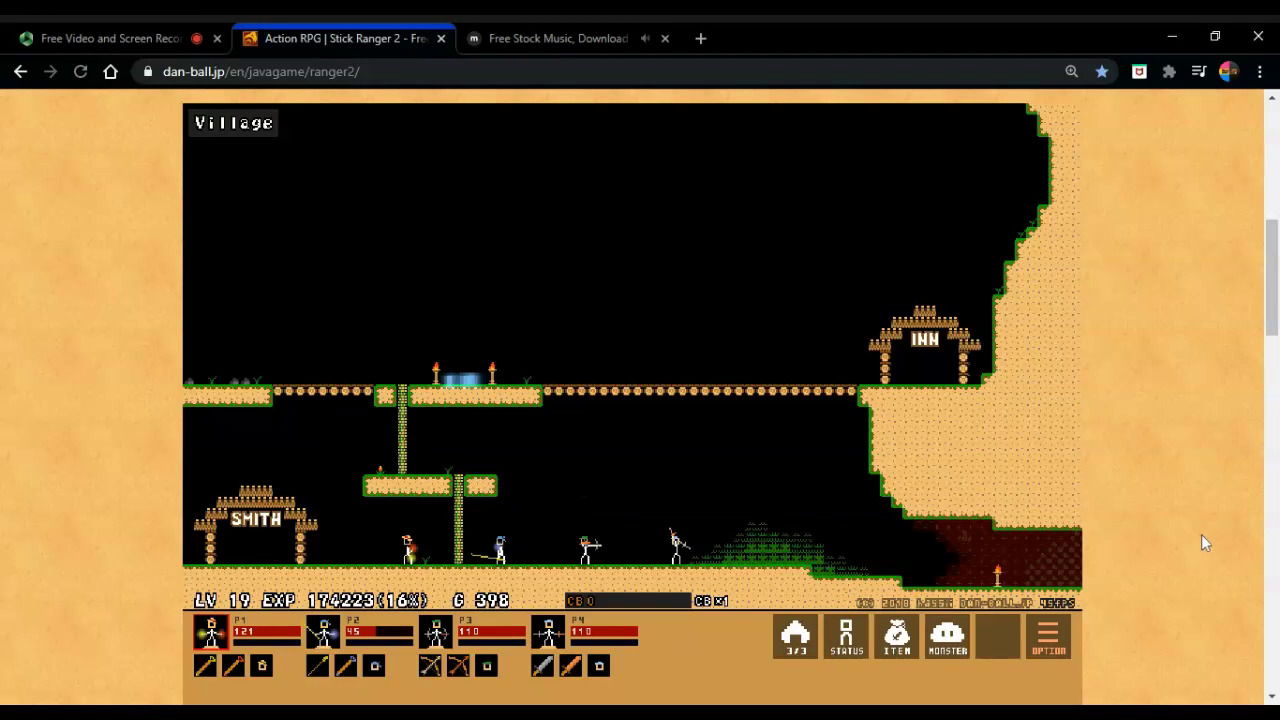
{"action": "left_click", "coordinate": [677, 540]}
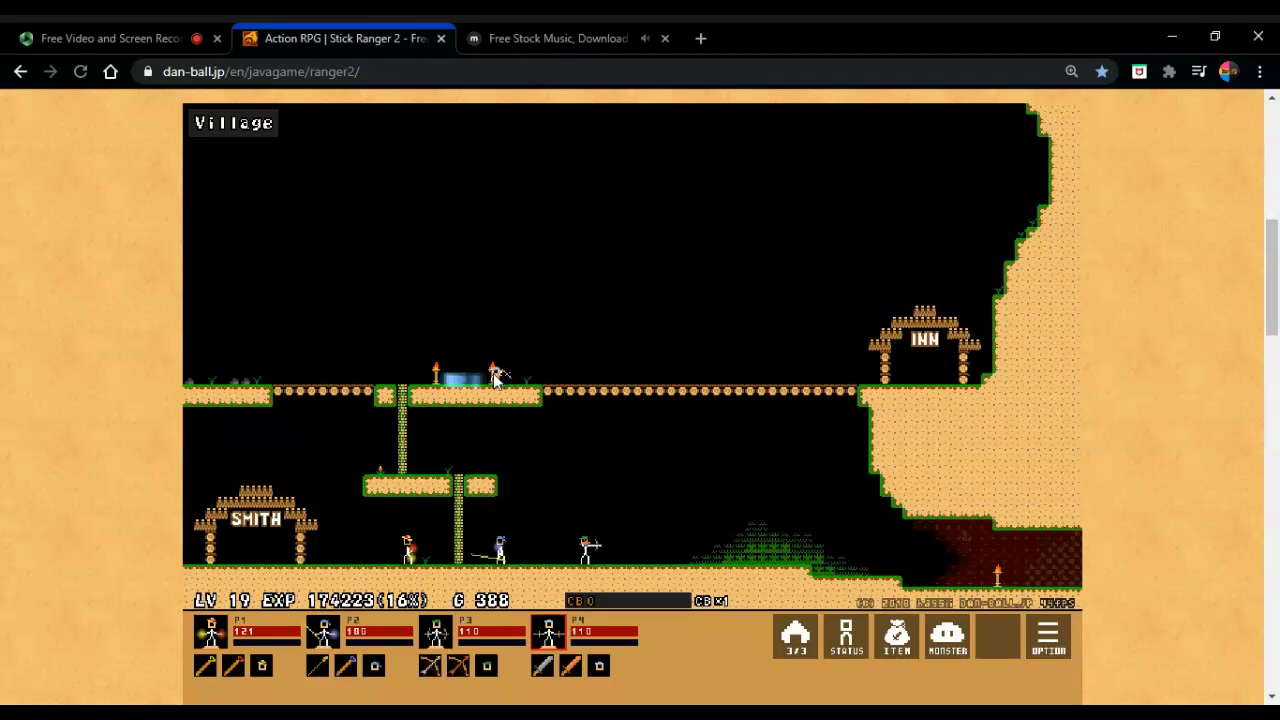
{"action": "left_click", "coordinate": [463, 378]}
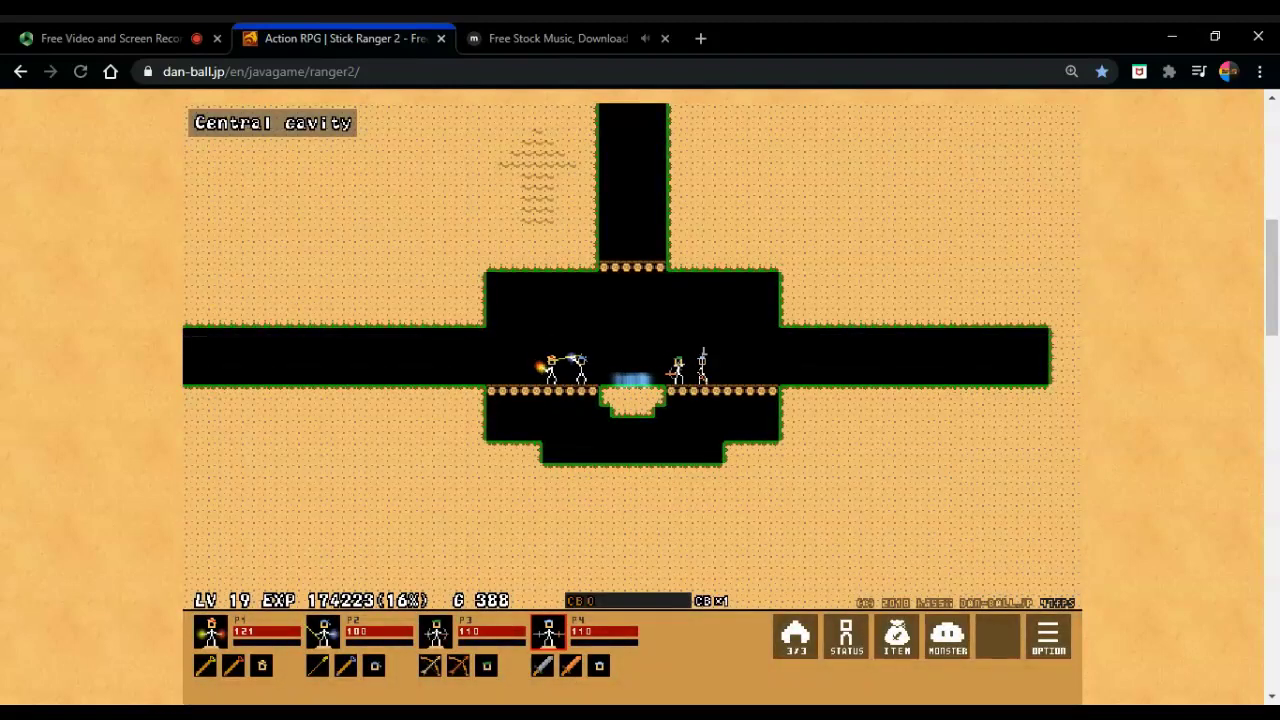
Travel from Central cavity into the Cave 4 stage
{"action": "left_click", "coordinate": [249, 369]}
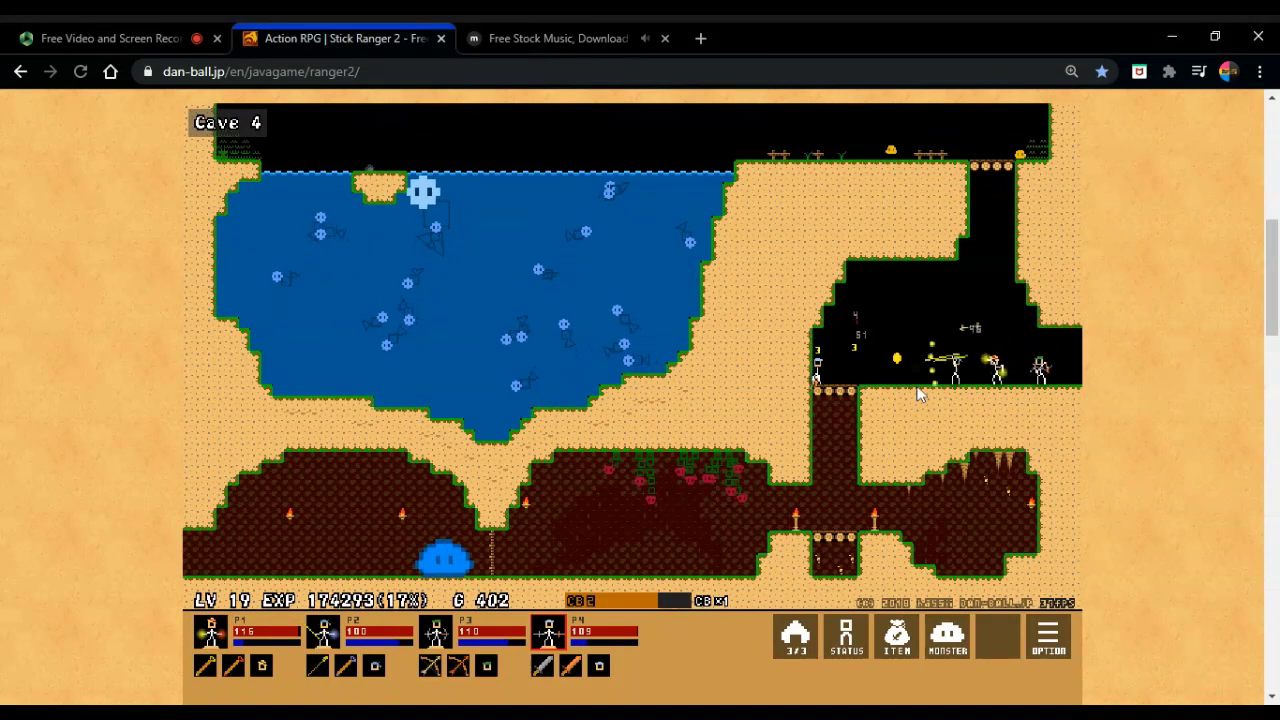
Lift rangers out of the dark room and carry them along Cave 4's top ledge
{"action": "left_click_drag", "start_coordinate": [833, 375], "coordinate": [1000, 300]}
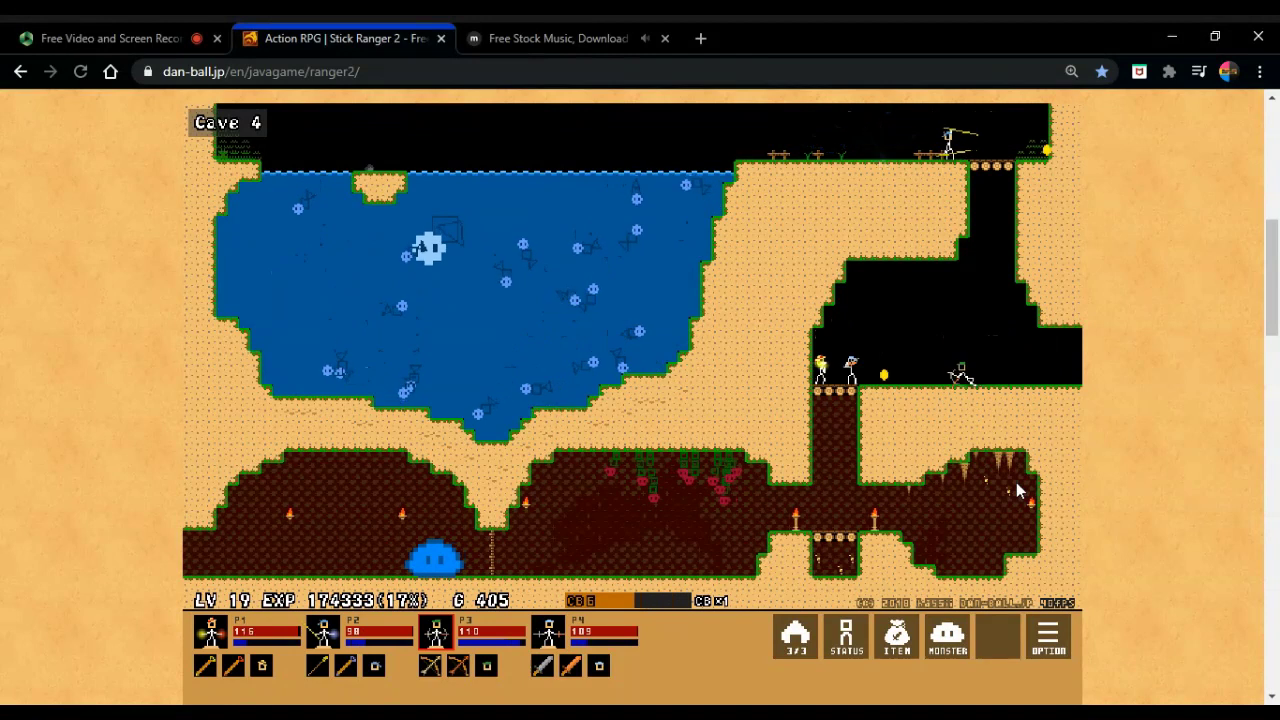
{"action": "left_click_drag", "start_coordinate": [975, 375], "coordinate": [988, 200]}
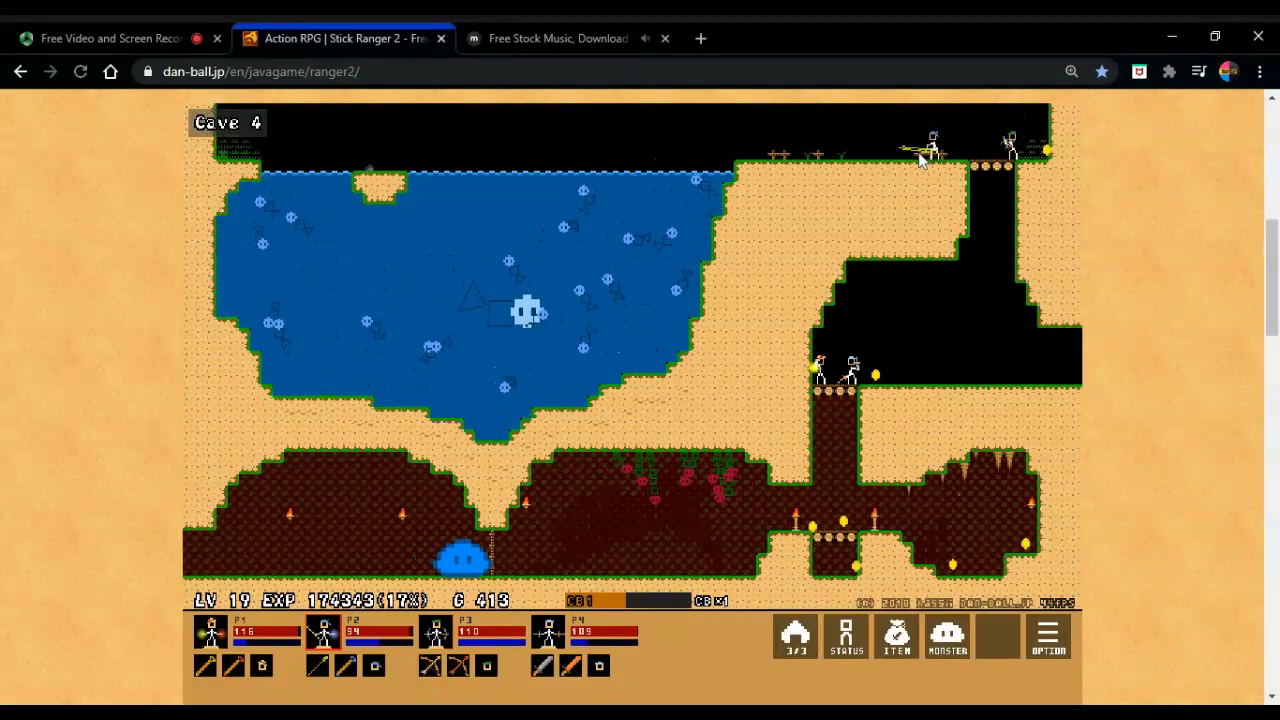
{"action": "left_click_drag", "start_coordinate": [930, 145], "coordinate": [858, 148]}
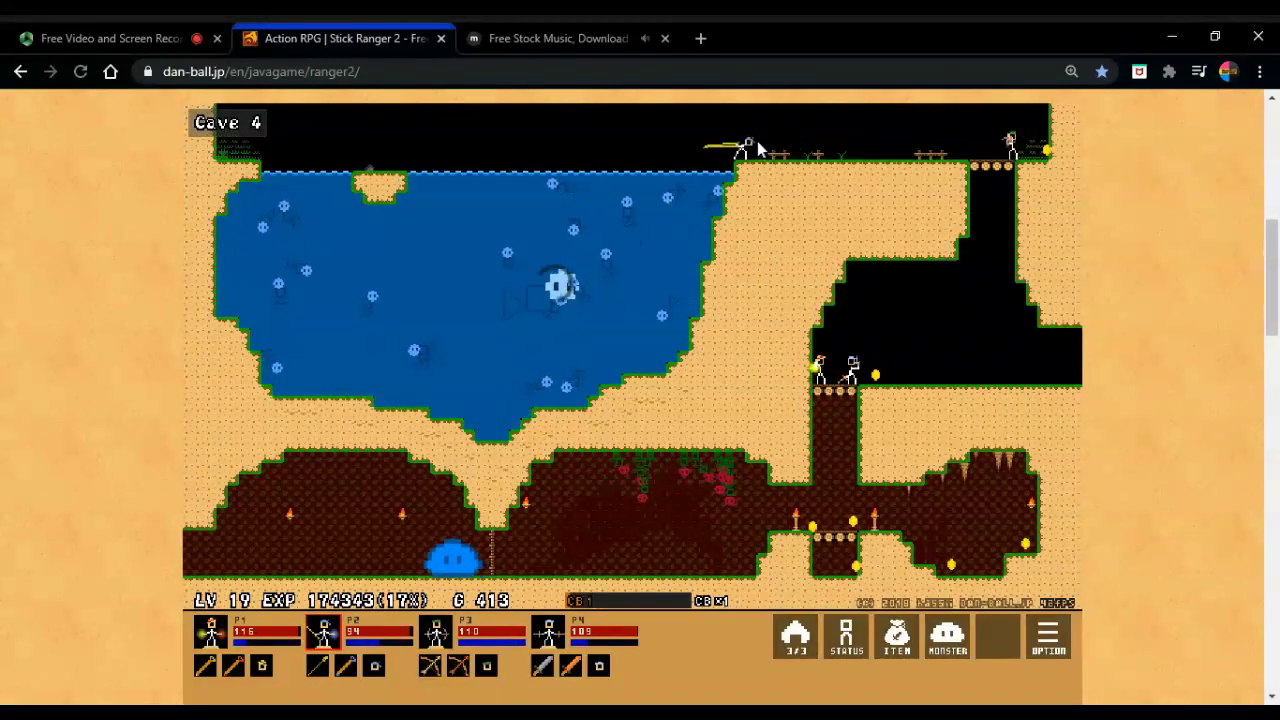
{"action": "left_click_drag", "start_coordinate": [1012, 143], "coordinate": [745, 140]}
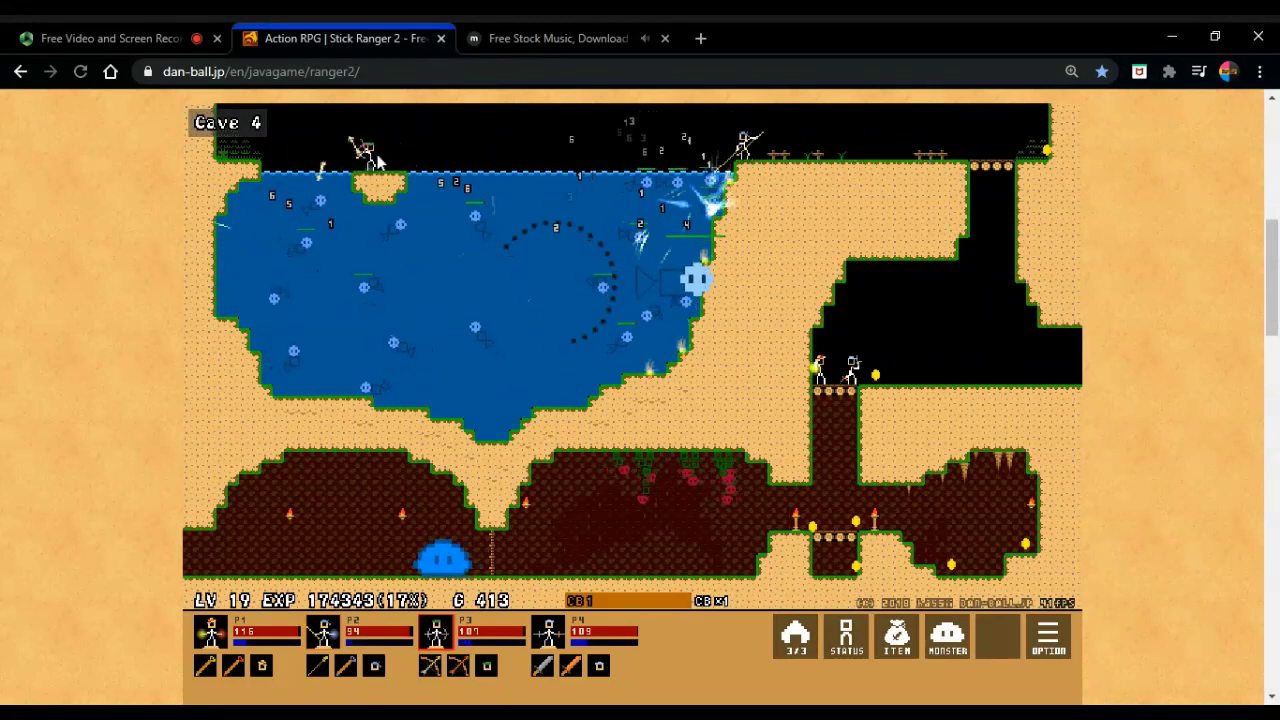
Shift a ranger from the lower cave into the dark cave and another to the top right
{"action": "left_click_drag", "start_coordinate": [853, 370], "coordinate": [880, 505]}
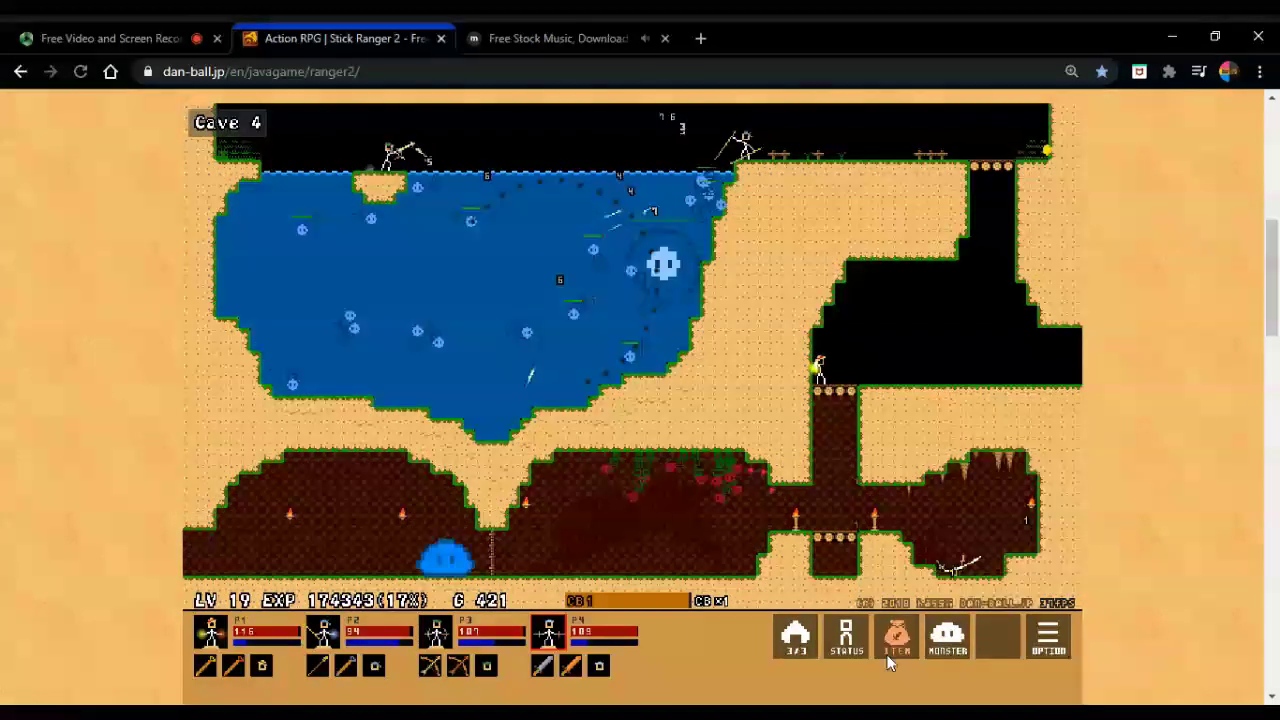
{"action": "left_click_drag", "start_coordinate": [875, 505], "coordinate": [828, 390]}
{"action": "mouse_move", "coordinate": [818, 440]}
{"action": "left_mouse_down"}
{"action": "mouse_move", "coordinate": [867, 285]}
{"action": "mouse_move", "coordinate": [1000, 150]}
{"action": "left_mouse_up"}
{"action": "left_click_drag", "start_coordinate": [820, 365], "coordinate": [1038, 140]}
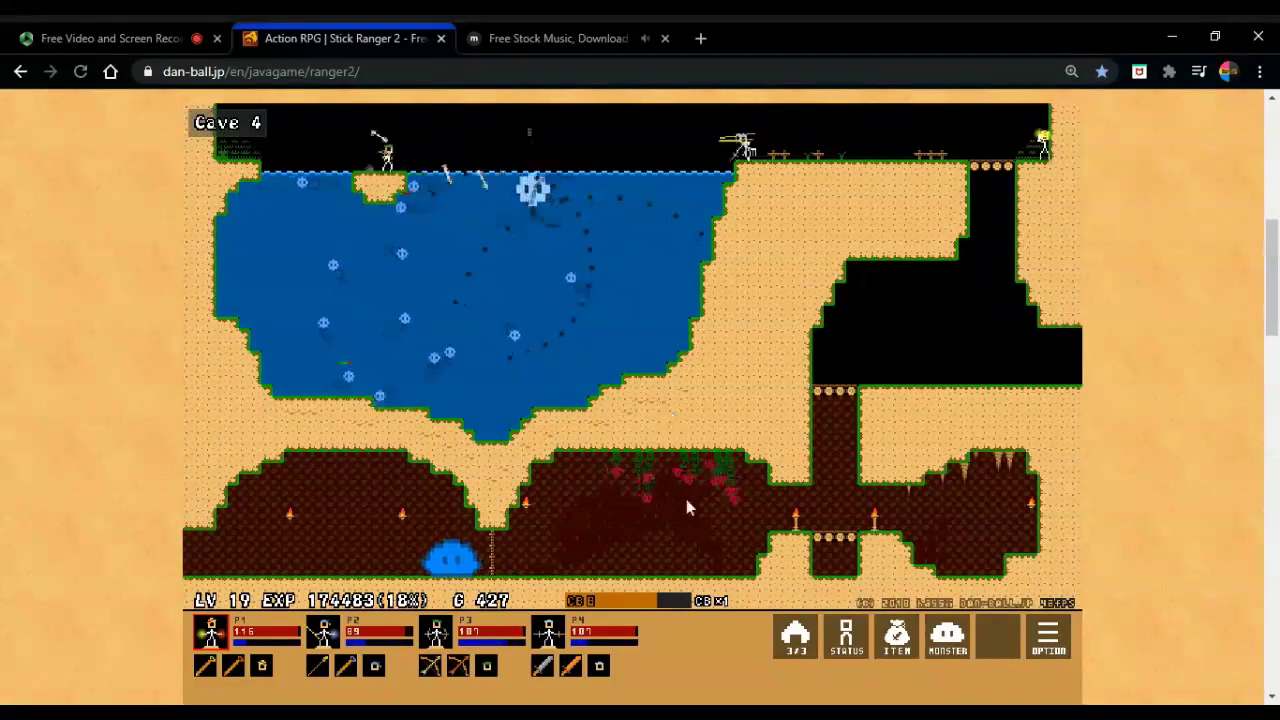
Spend the sword ranger's skill points on Short Attack and close its status panel
{"action": "left_click", "coordinate": [845, 638]}
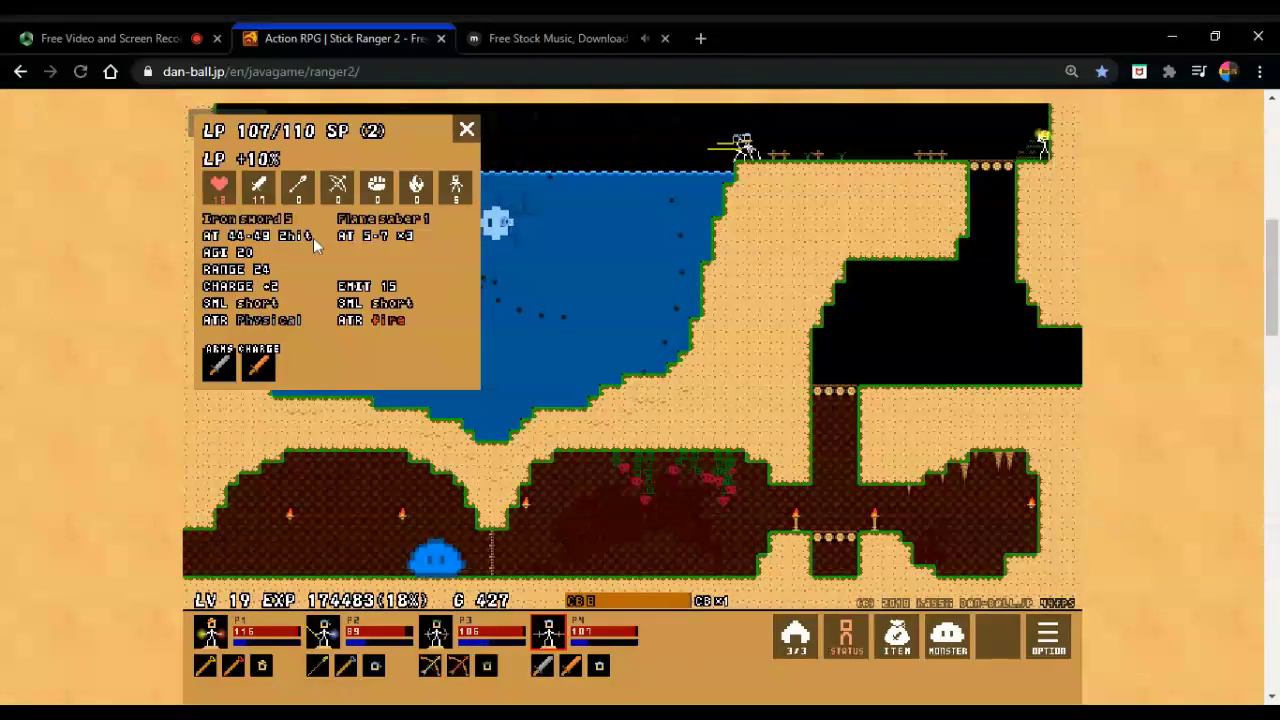
{"action": "left_click", "coordinate": [258, 190]}
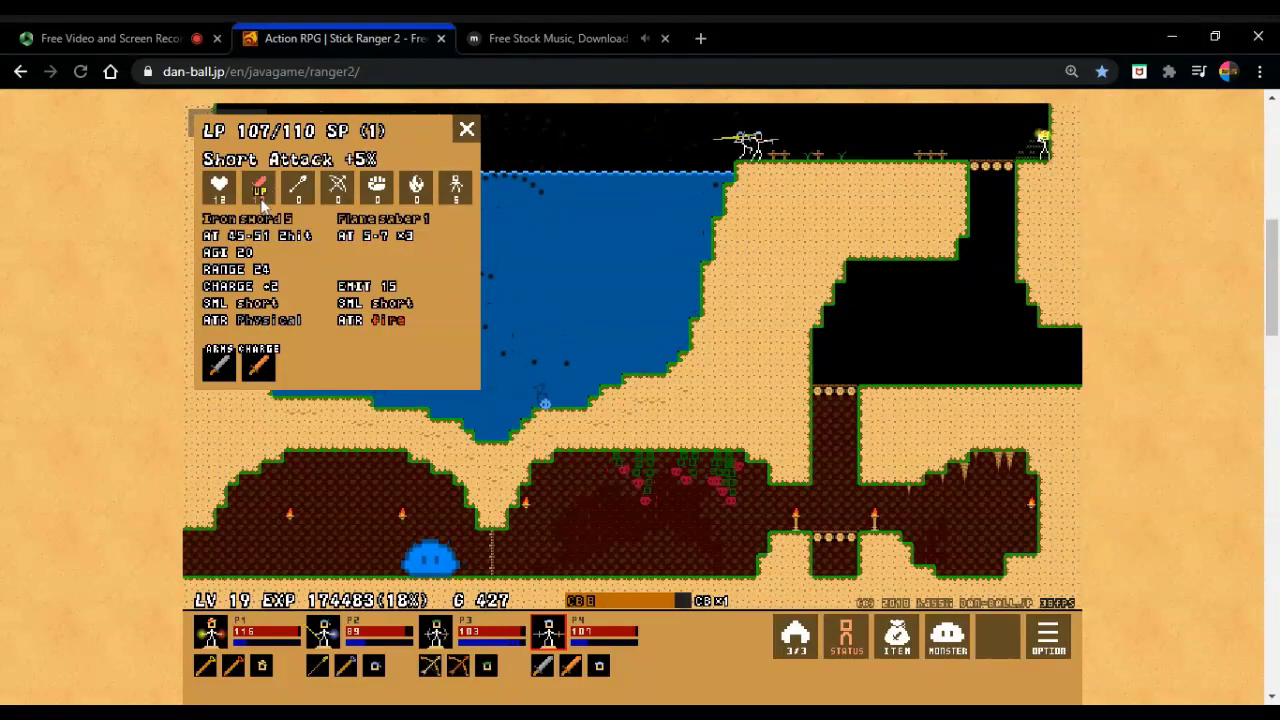
{"action": "left_click", "coordinate": [465, 131]}
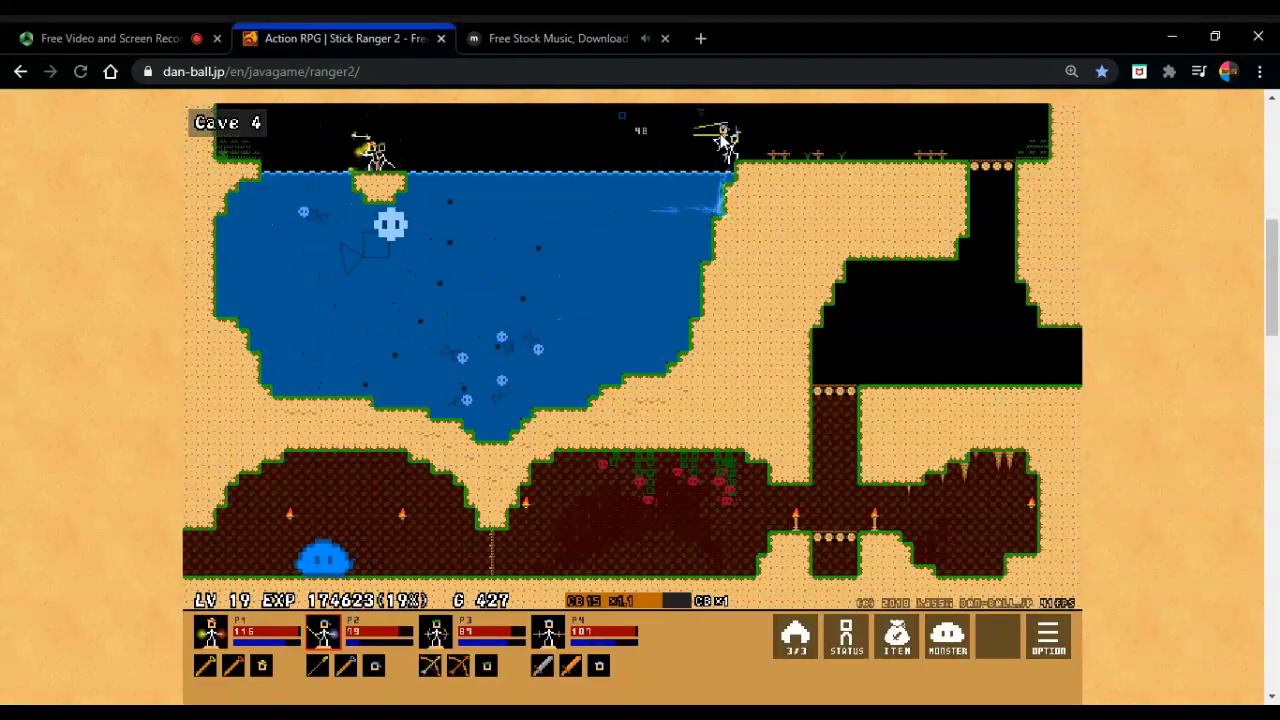
Move rangers left along the ledge and through the lake to finish the Cave 4 boss
{"action": "mouse_move", "coordinate": [728, 140]}
{"action": "left_mouse_down"}
{"action": "mouse_move", "coordinate": [437, 140]}
{"action": "mouse_move", "coordinate": [285, 200]}
{"action": "mouse_move", "coordinate": [324, 186]}
{"action": "left_mouse_up"}
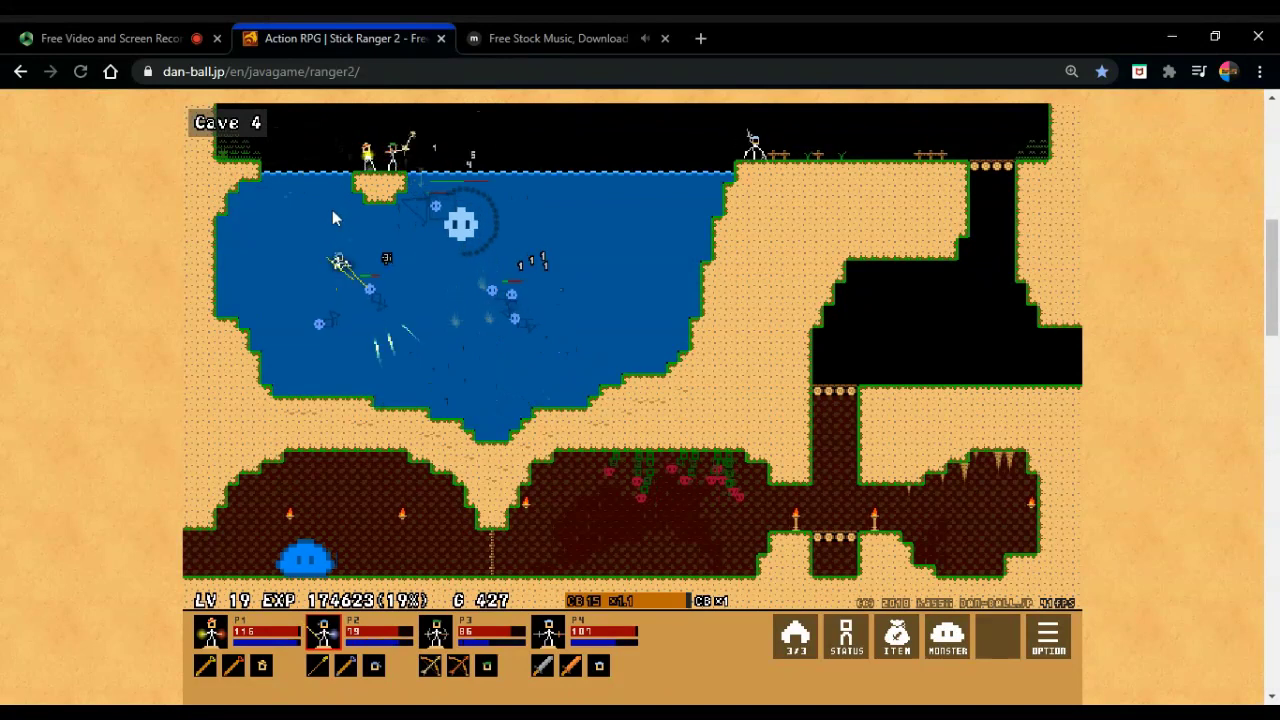
{"action": "left_click_drag", "start_coordinate": [340, 262], "coordinate": [358, 338]}
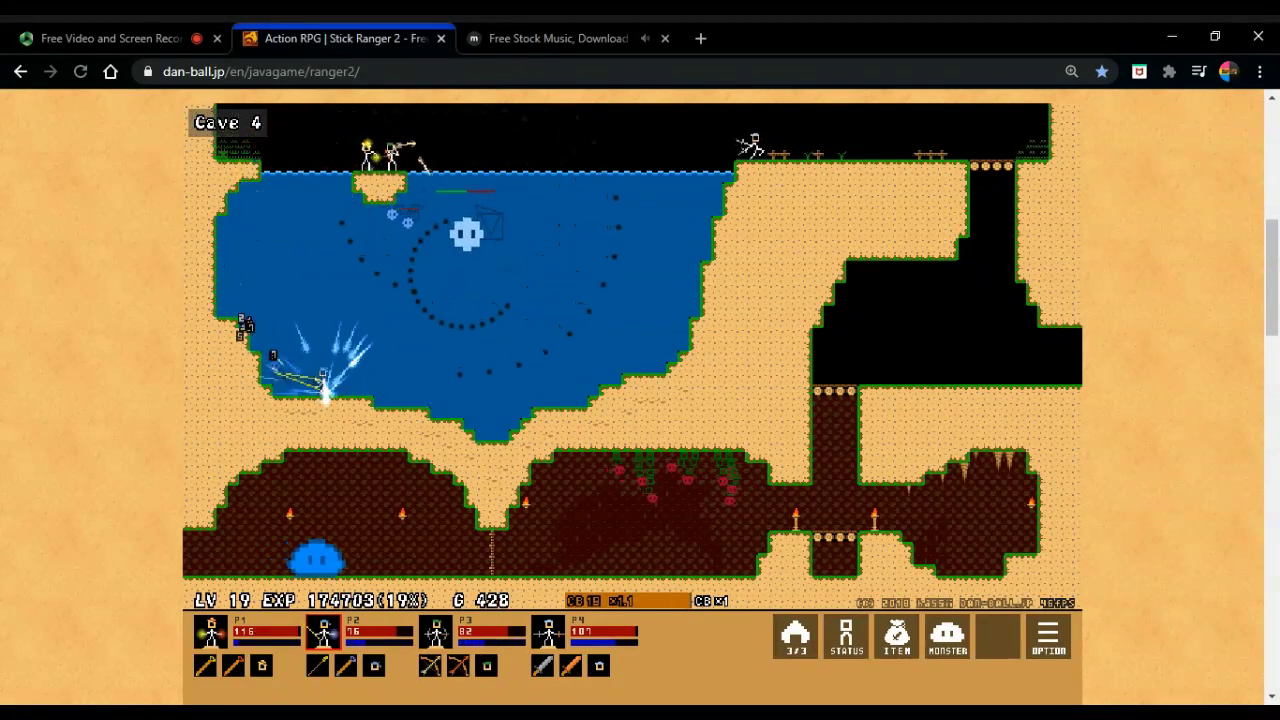
{"action": "mouse_move", "coordinate": [323, 385]}
{"action": "left_mouse_down"}
{"action": "mouse_move", "coordinate": [300, 212]}
{"action": "mouse_move", "coordinate": [375, 150]}
{"action": "left_mouse_up"}
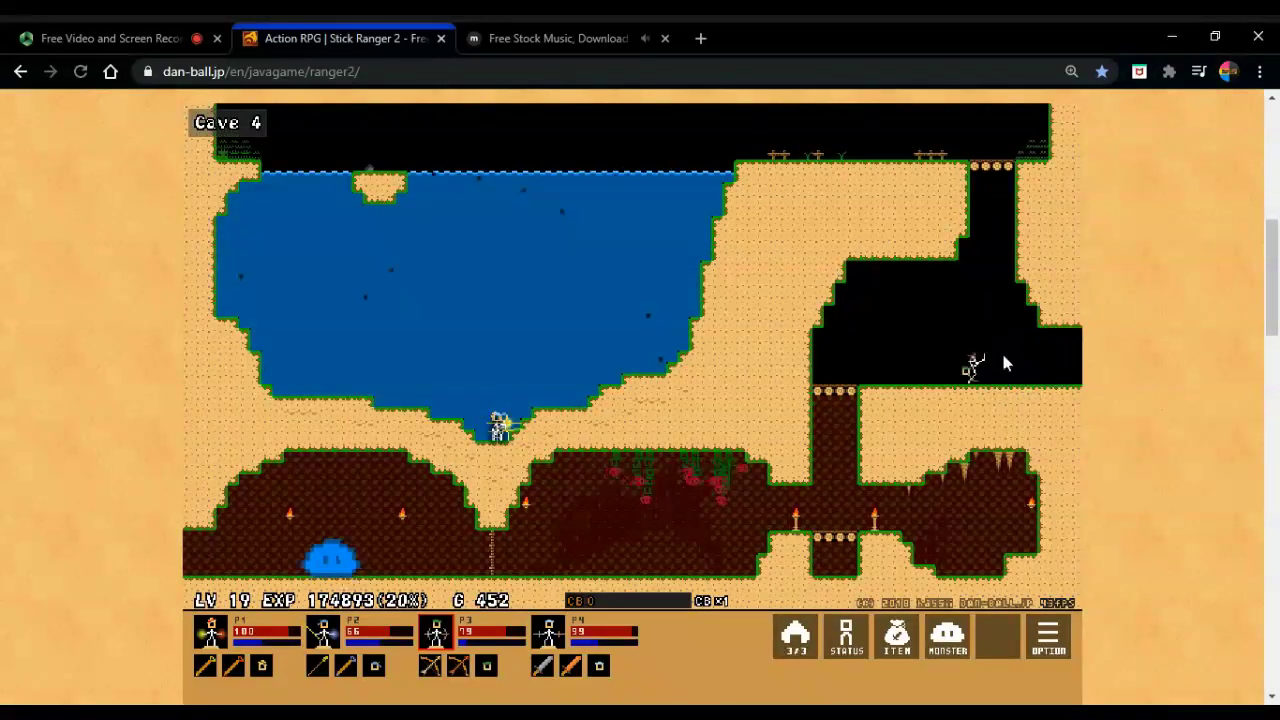
Leave Cave 4 and send the party through Central cavity's top passage into Terraced cave
{"action": "left_click", "coordinate": [1059, 372]}
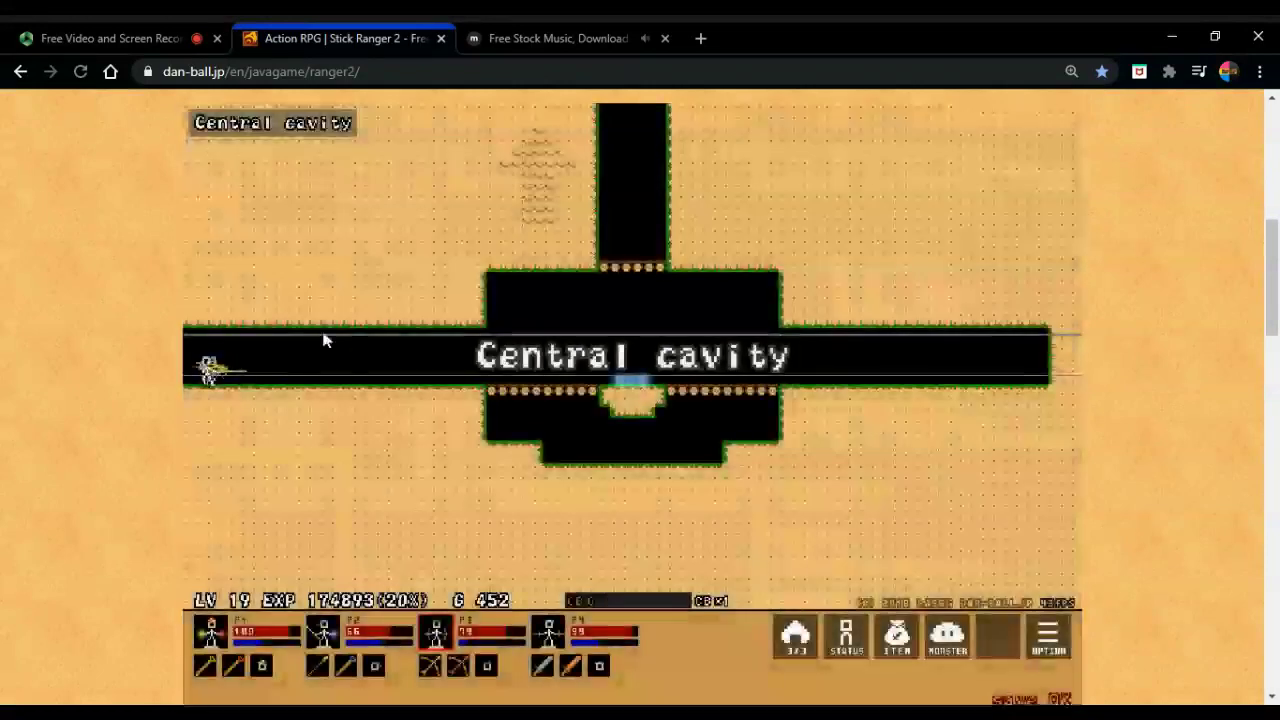
{"action": "left_click_drag", "start_coordinate": [210, 368], "coordinate": [320, 355]}
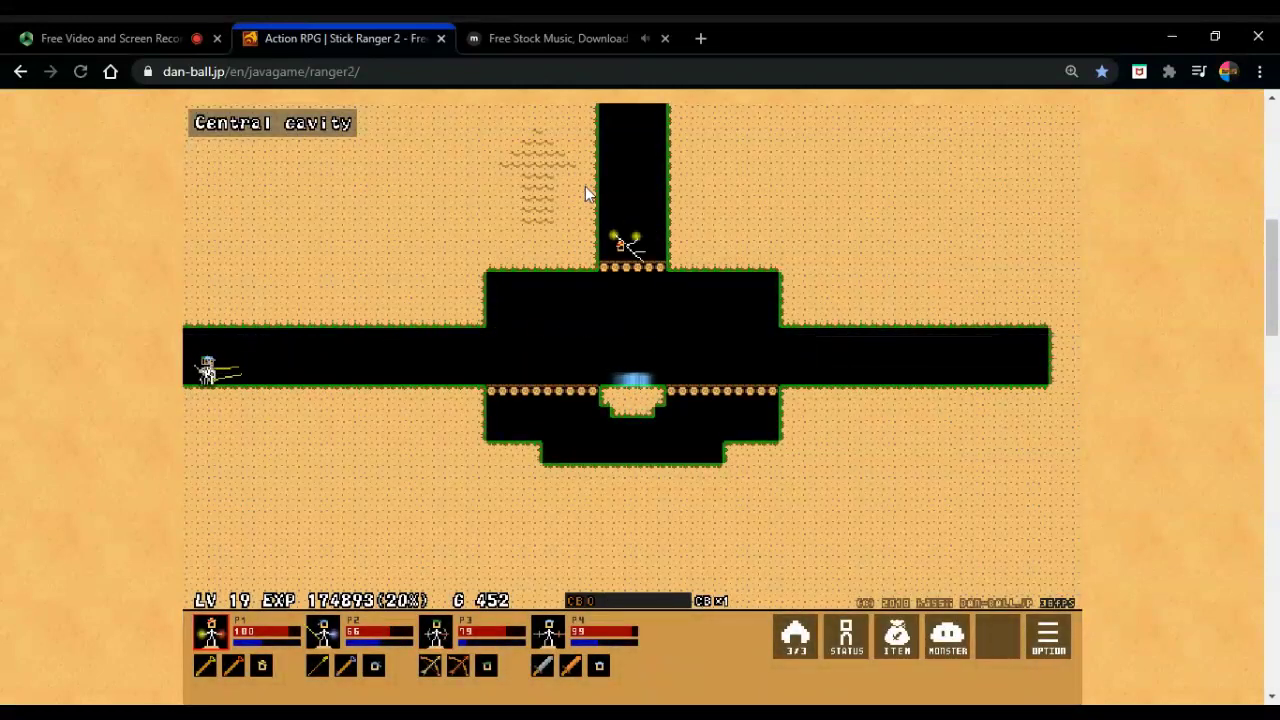
{"action": "left_click_drag", "start_coordinate": [614, 210], "coordinate": [630, 108]}
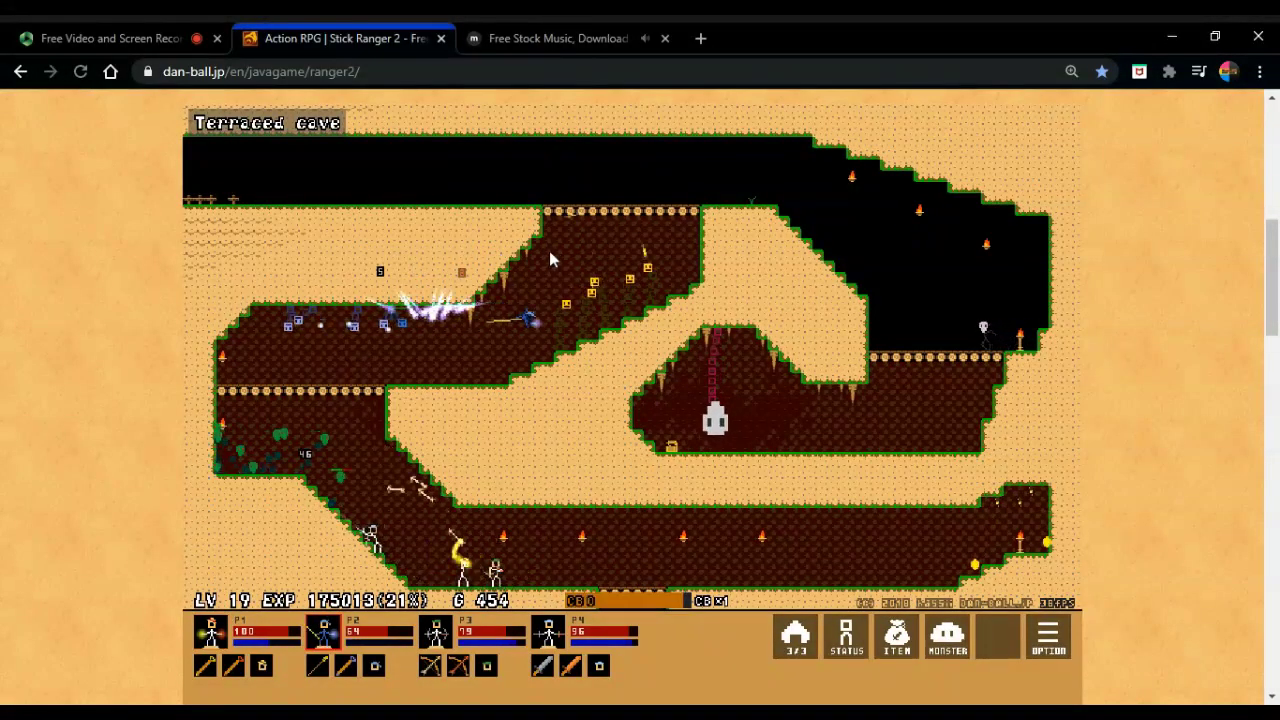
Fight Terraced cave's white boss, then switch via the Mixkit tab back to Panopto
{"action": "mouse_move", "coordinate": [585, 335]}
{"action": "left_mouse_down"}
{"action": "mouse_move", "coordinate": [850, 225]}
{"action": "mouse_move", "coordinate": [812, 398]}
{"action": "mouse_move", "coordinate": [778, 368]}
{"action": "left_mouse_up"}
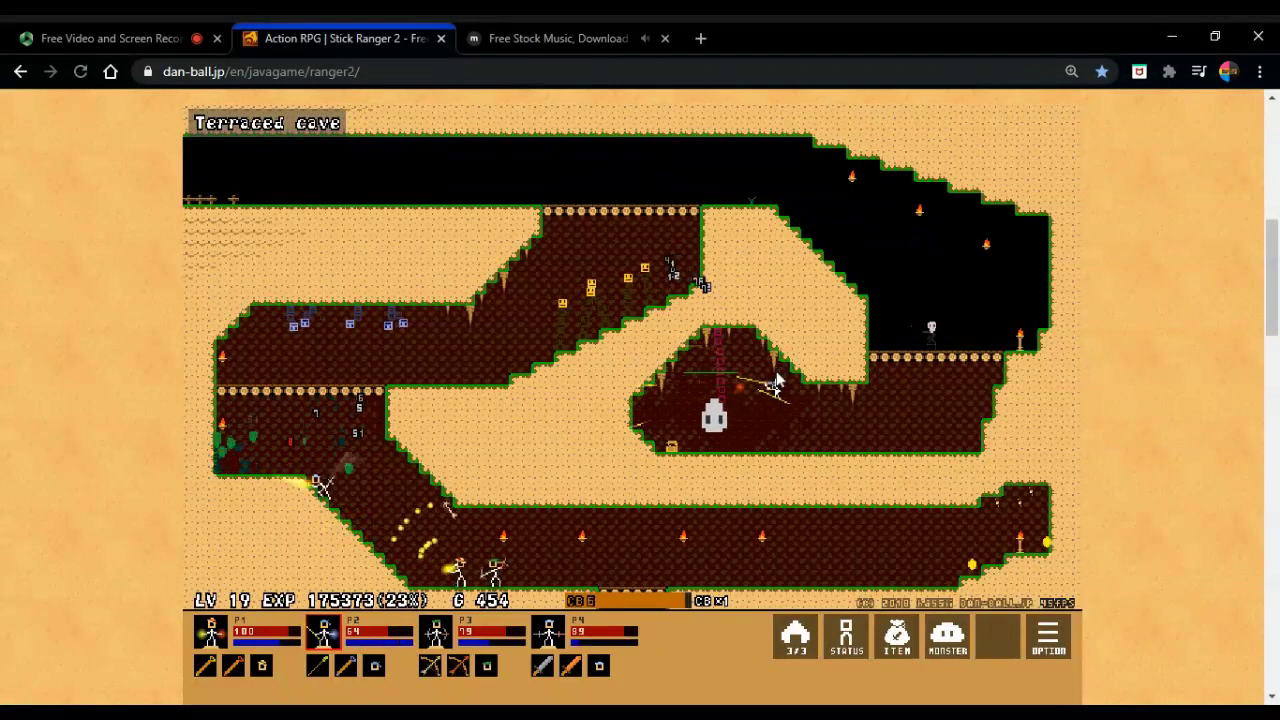
{"action": "left_click_drag", "start_coordinate": [782, 372], "coordinate": [790, 432]}
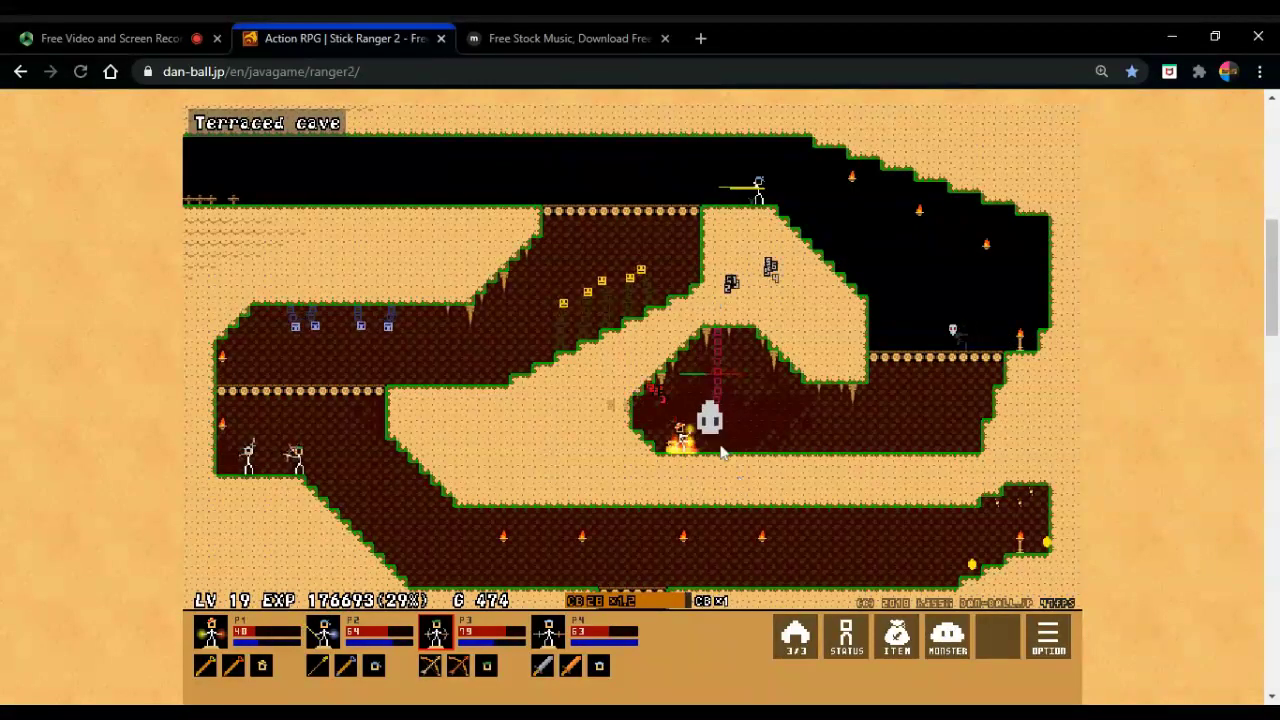
{"action": "left_click", "coordinate": [531, 38]}
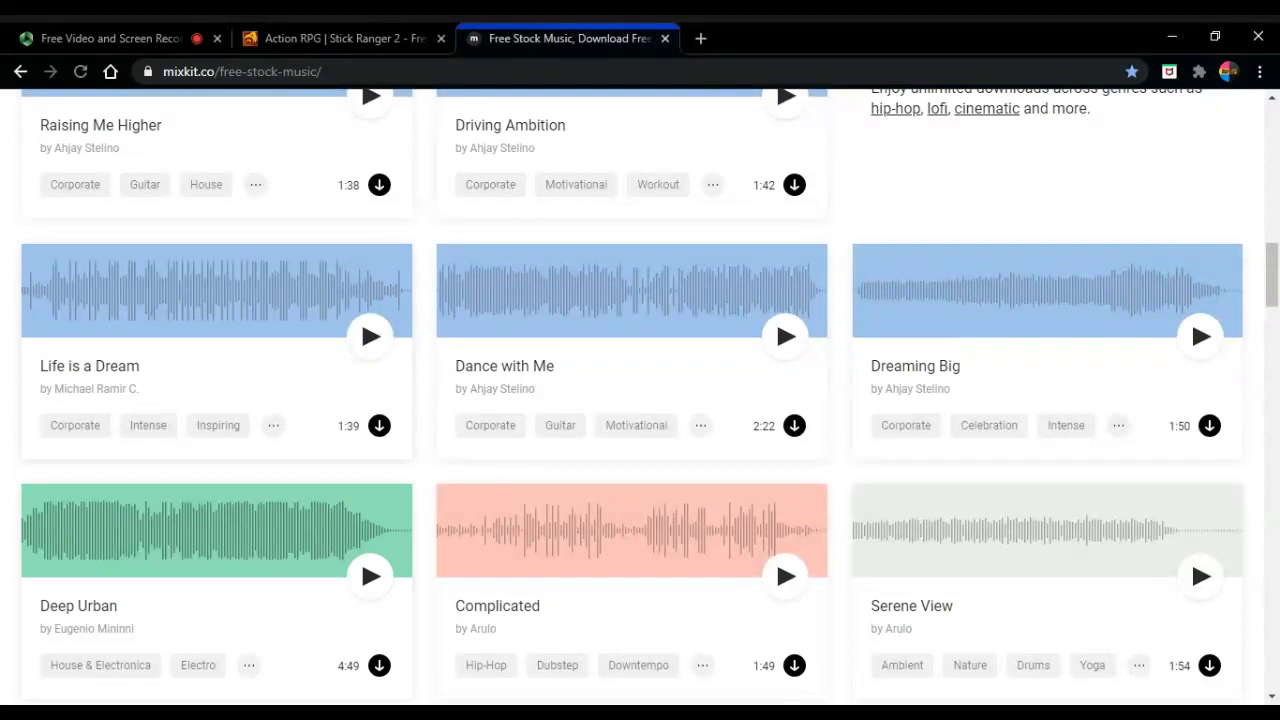
{"action": "left_click", "coordinate": [345, 38]}
{"action": "left_click", "coordinate": [110, 38]}
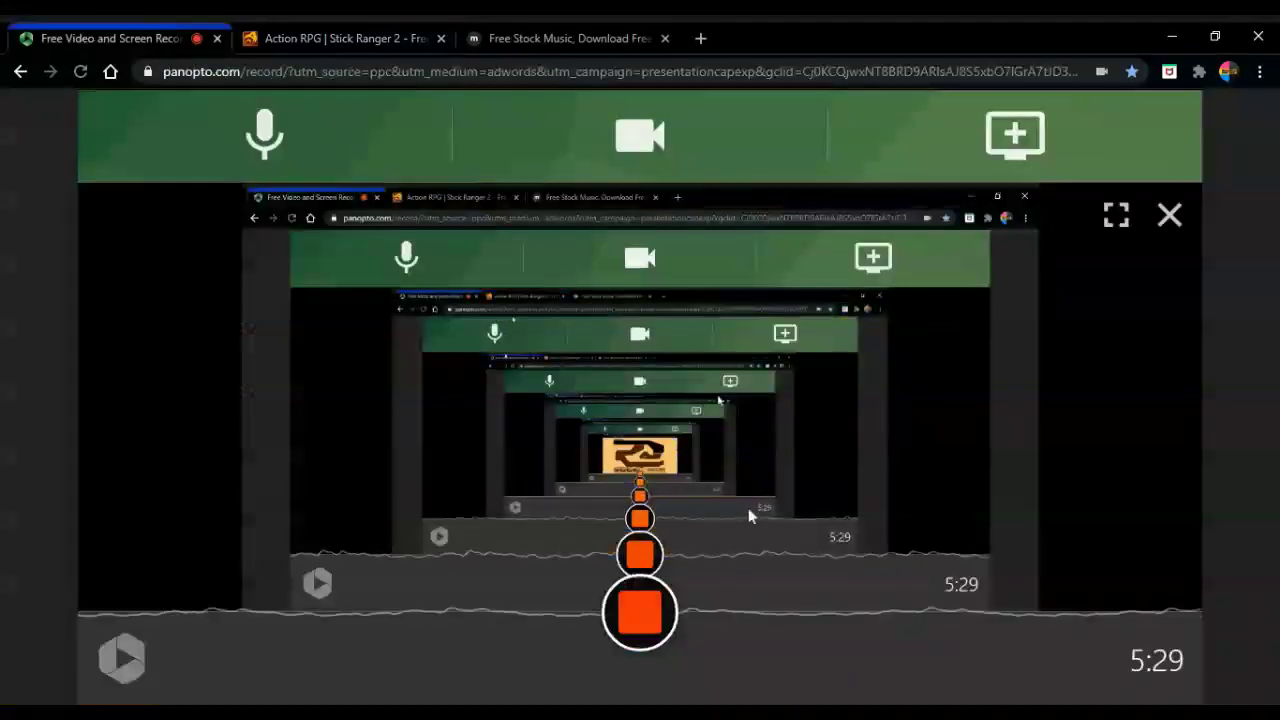